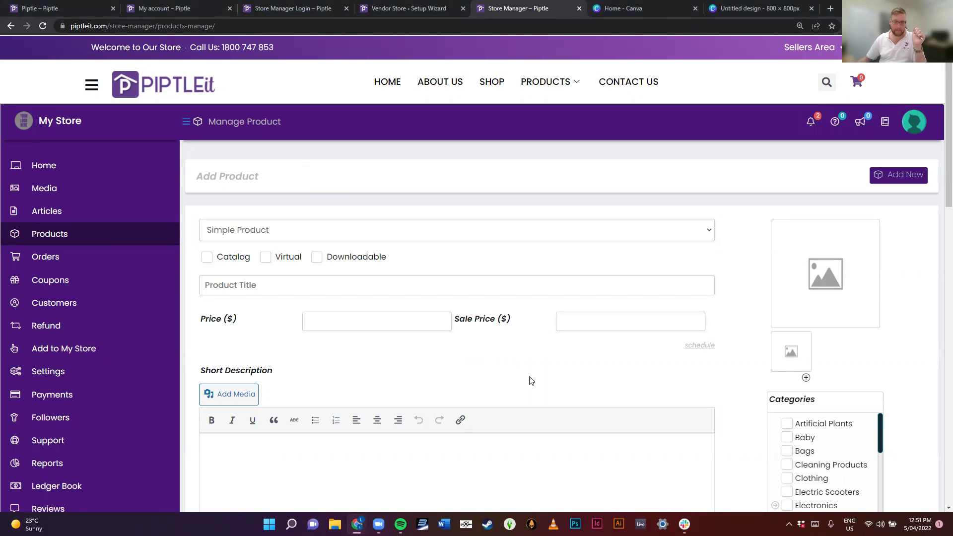
Step: Keep the product type as Simple Product and scroll down to the Short Description area
scroll(564, 245, "down", 1)
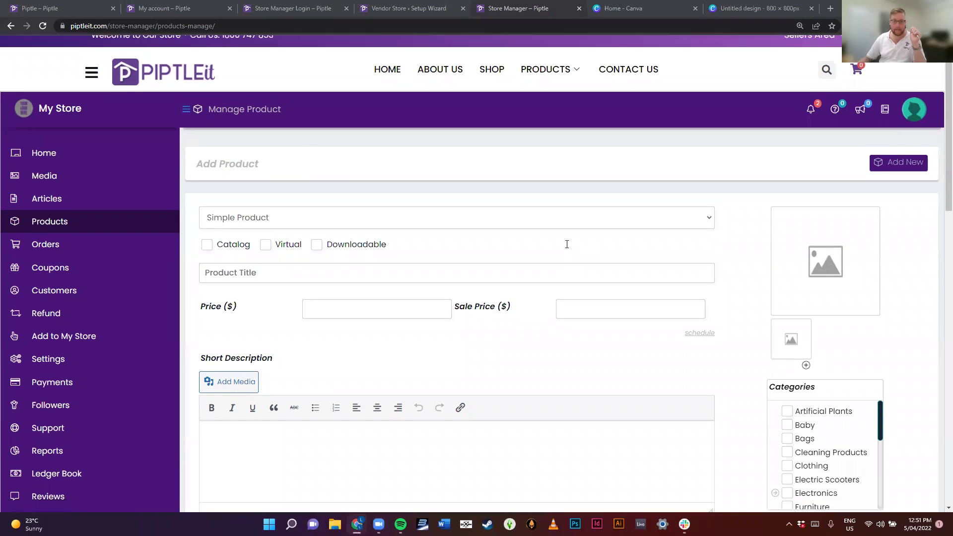
left_click(572, 179)
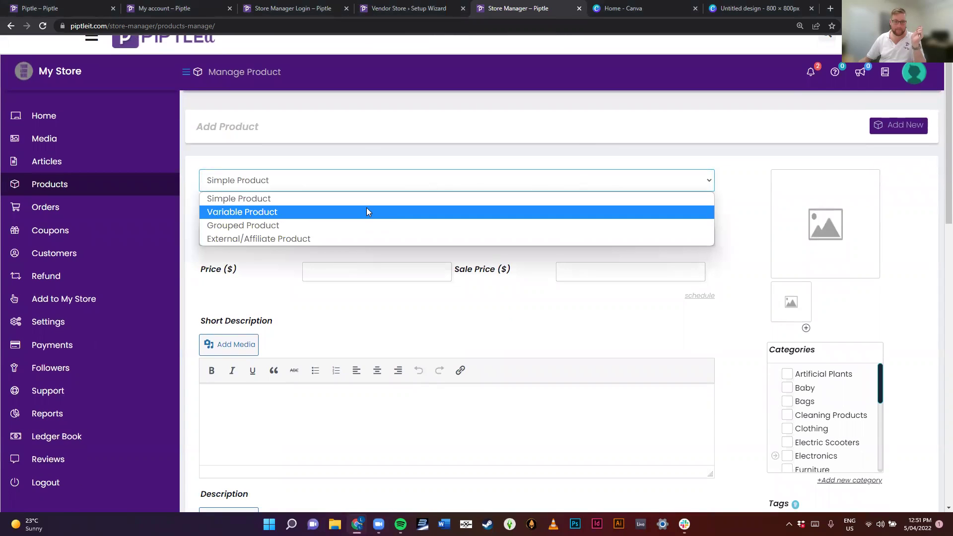
left_click(417, 316)
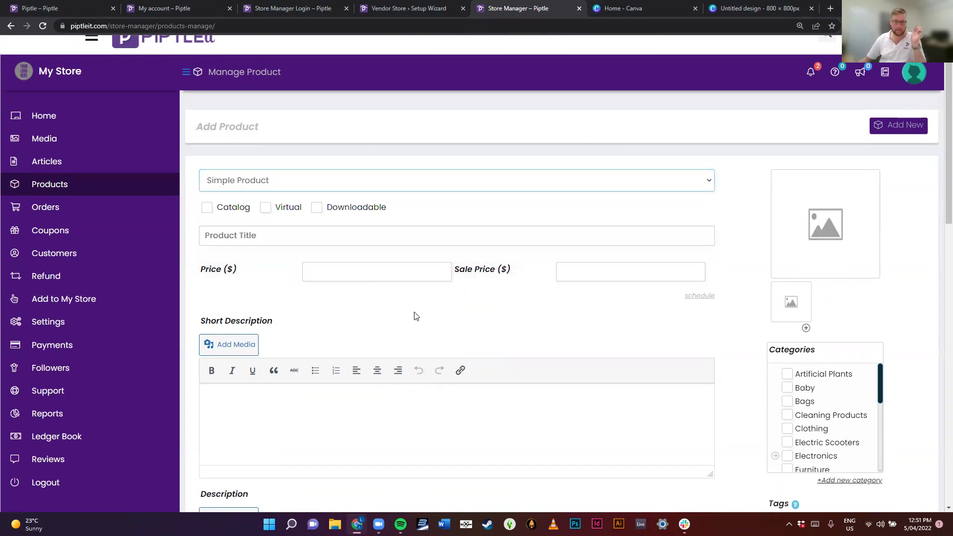
left_click(374, 272)
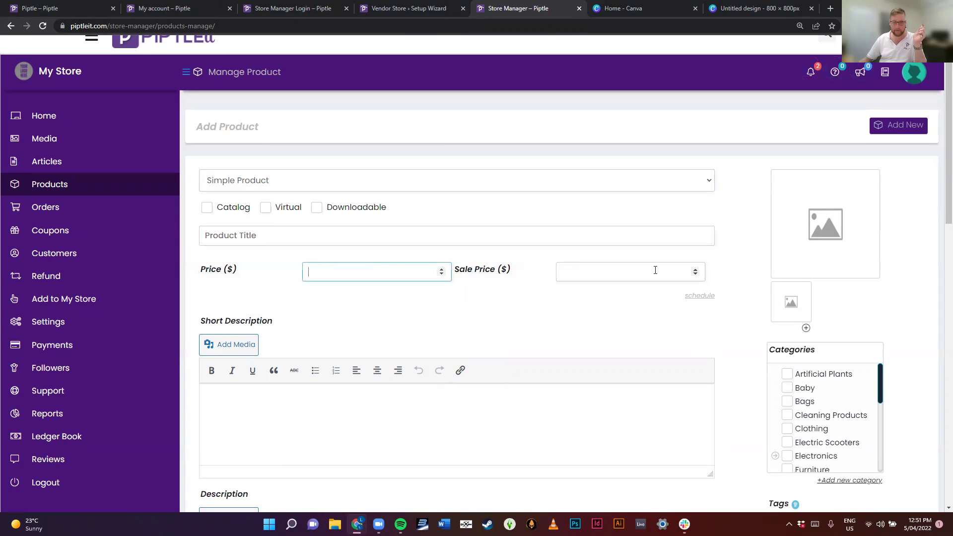
scroll(666, 302, "down", 1)
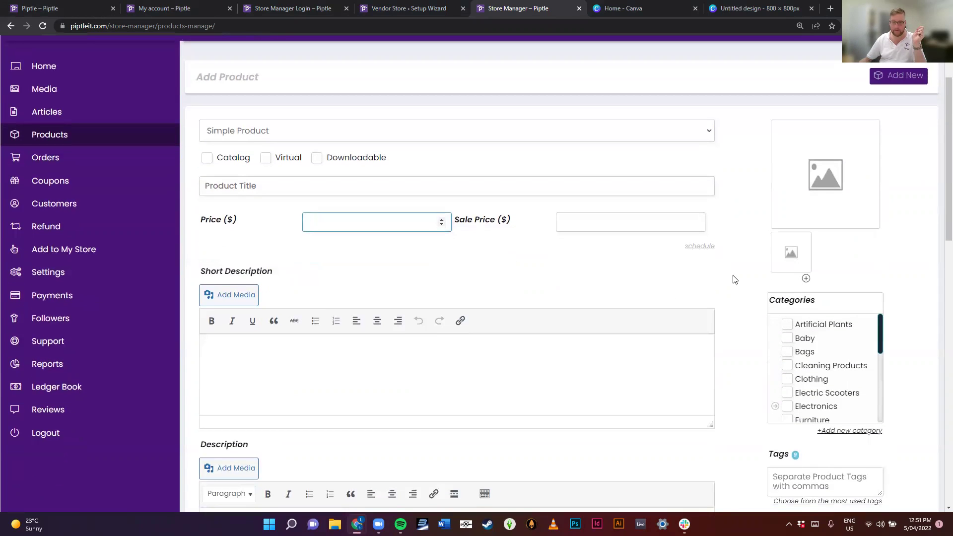
scroll(833, 343, "down", 1)
scroll(836, 357, "down", 1)
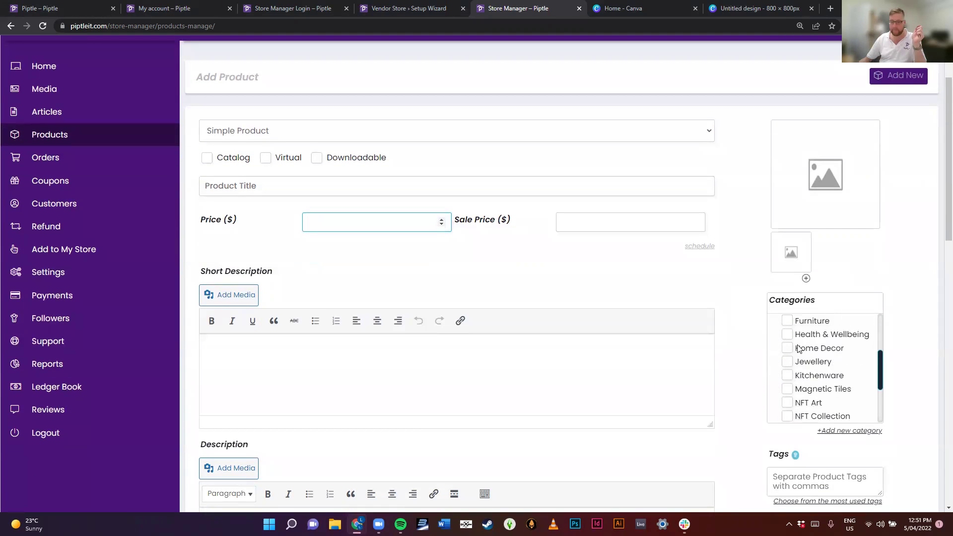
scroll(839, 371, "down", 1)
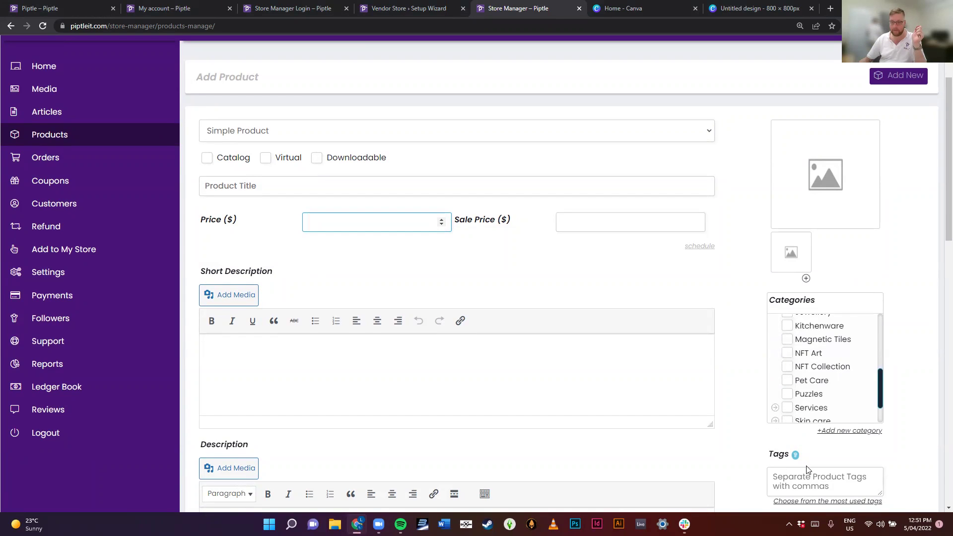
scroll(807, 451, "down", 1)
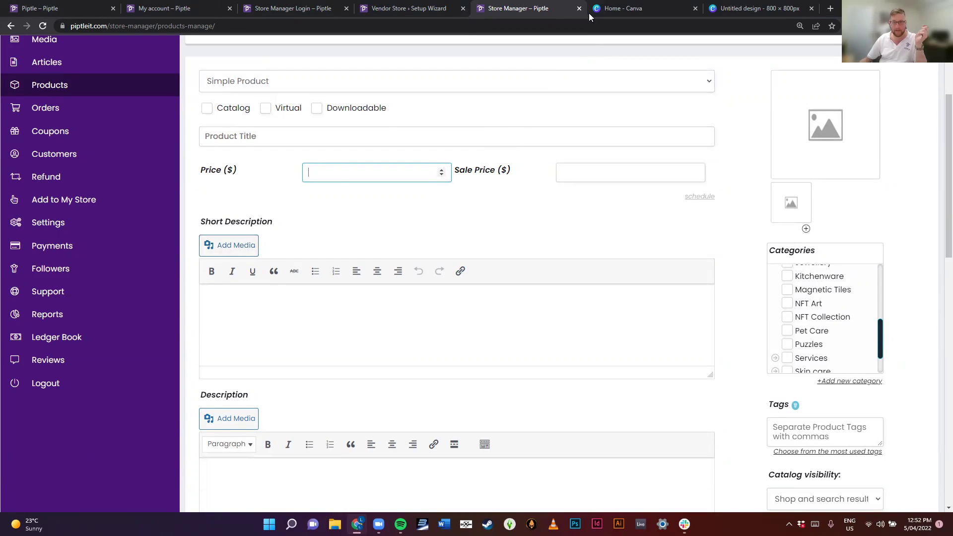
Step: Open the short description's media uploader, then close it without adding anything
left_click(251, 251)
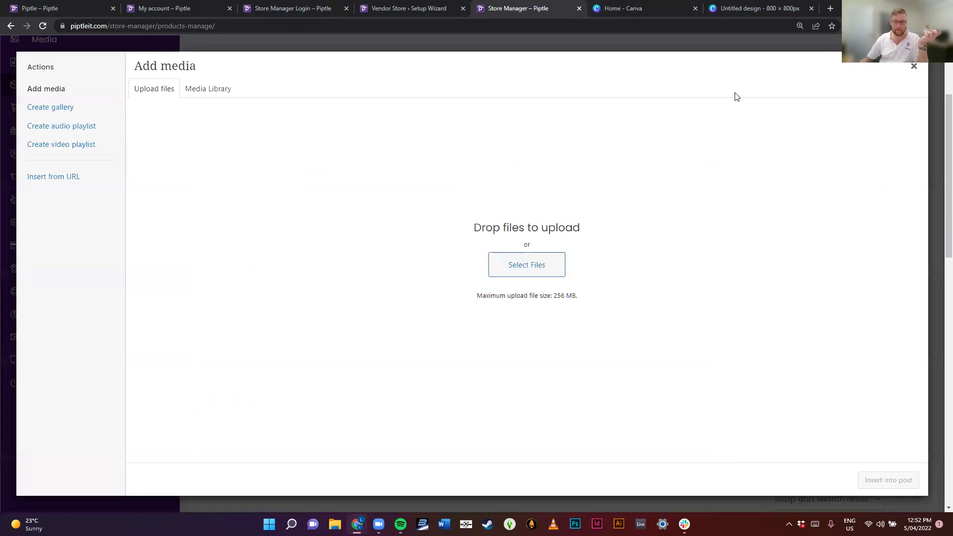
left_click(919, 76)
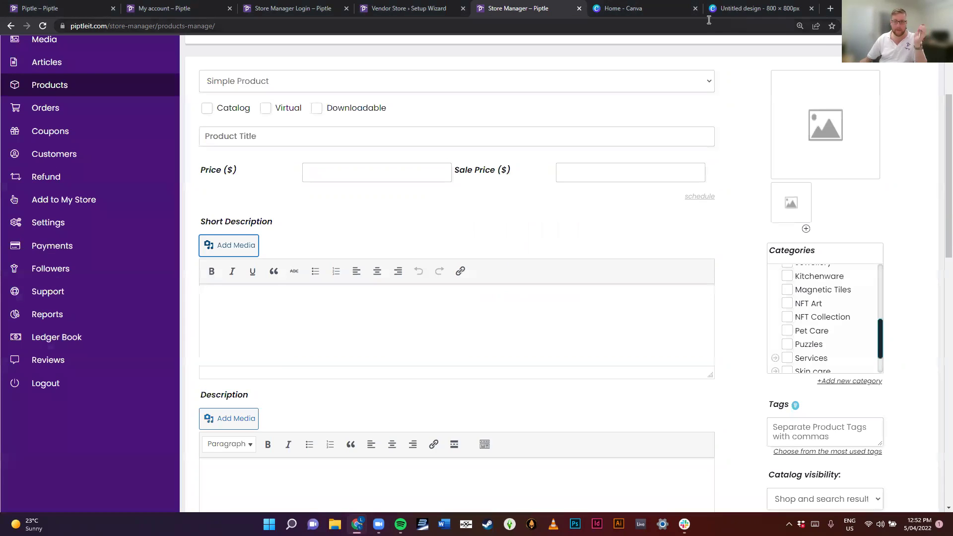
Step: In a new 800×800 px Canva design, upload the PIPTLEit colour logo image
left_click(620, 6)
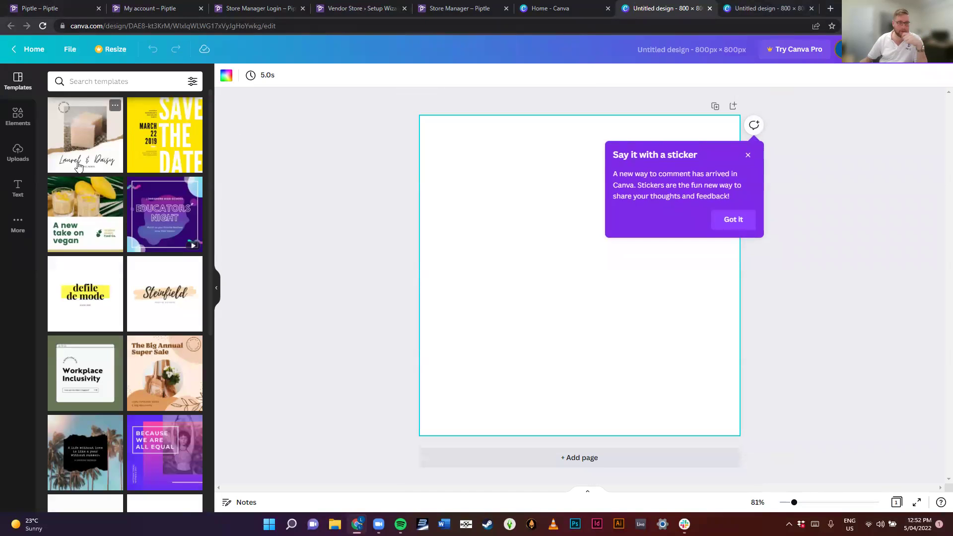
left_click(27, 162)
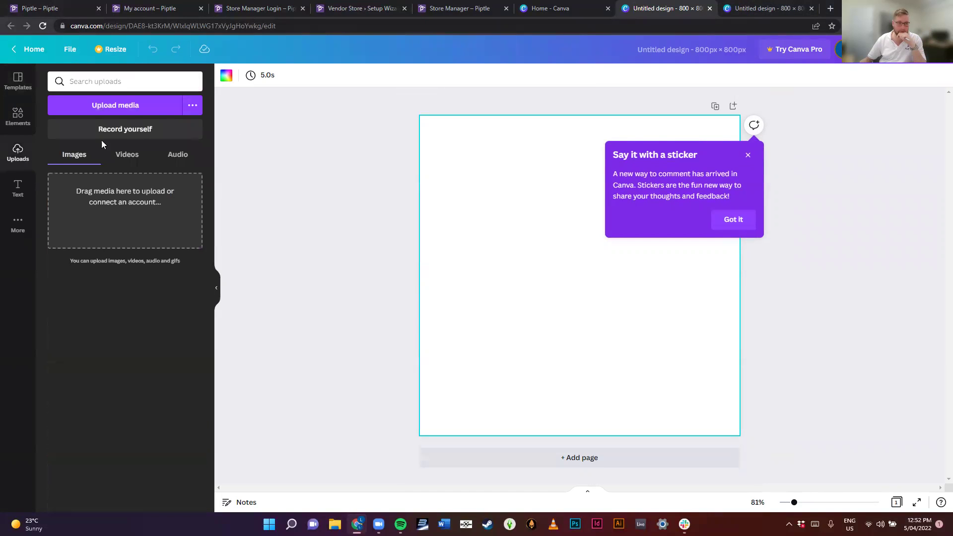
left_click(150, 109)
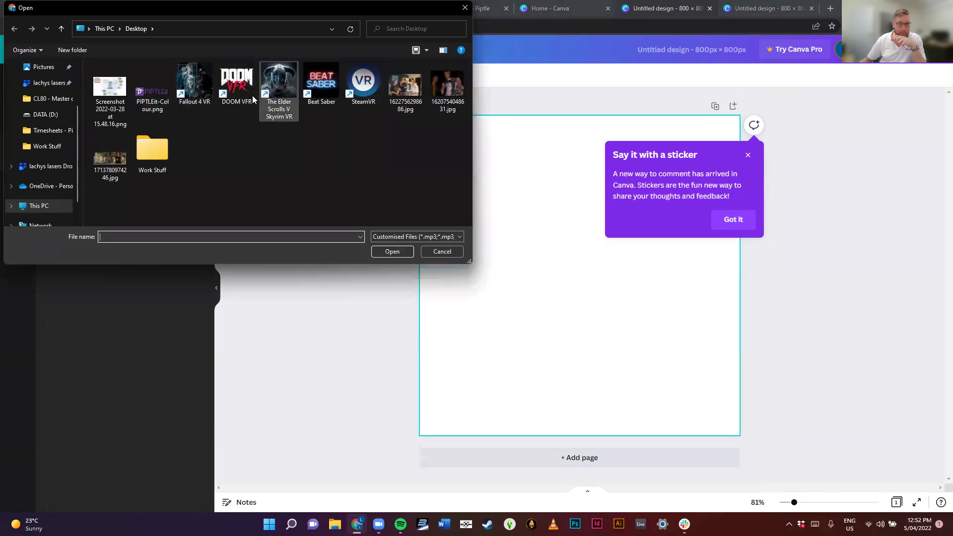
double_click(161, 88)
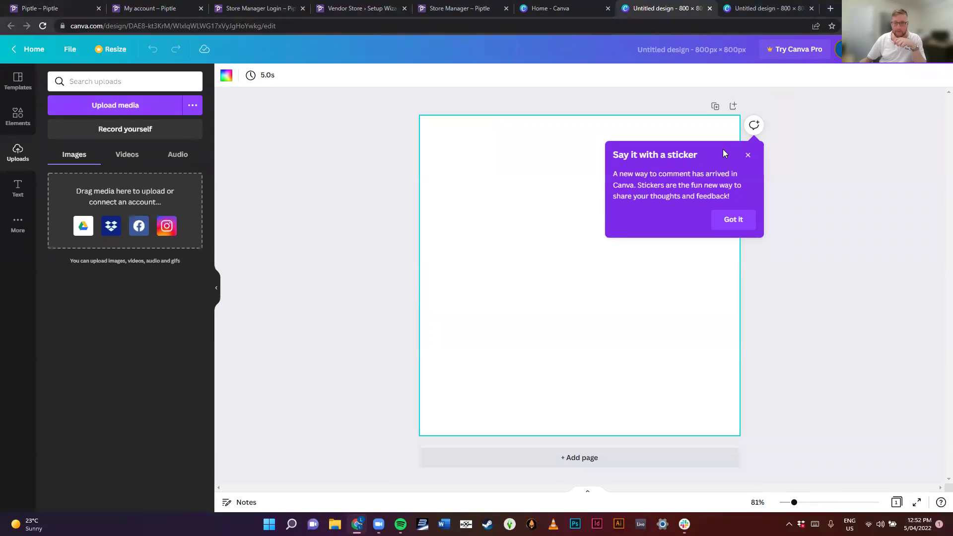
Step: Place the PIPTLEit logo at the top-left, stretch it to full page width, then view the Save the Date design
left_click(740, 219)
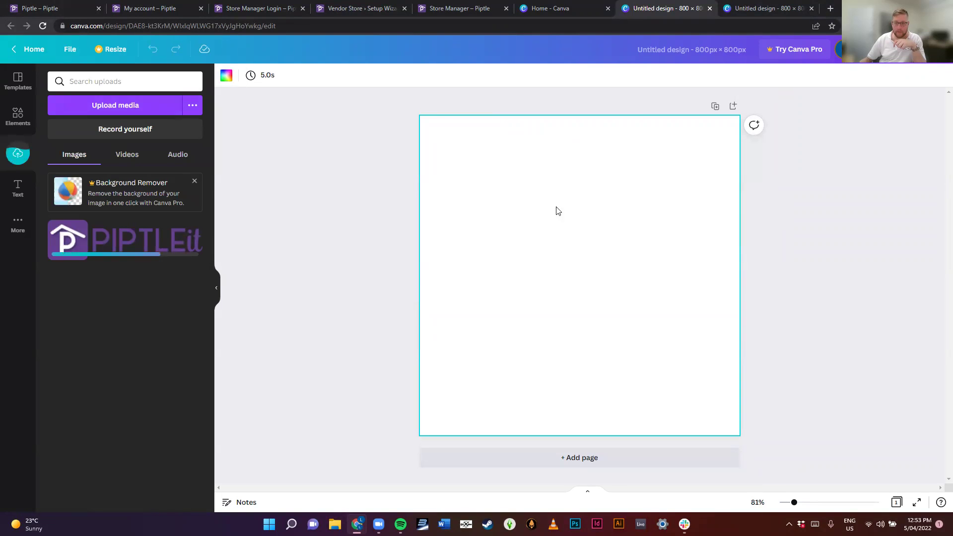
left_click(163, 243)
left_click_drag(539, 283, 477, 149)
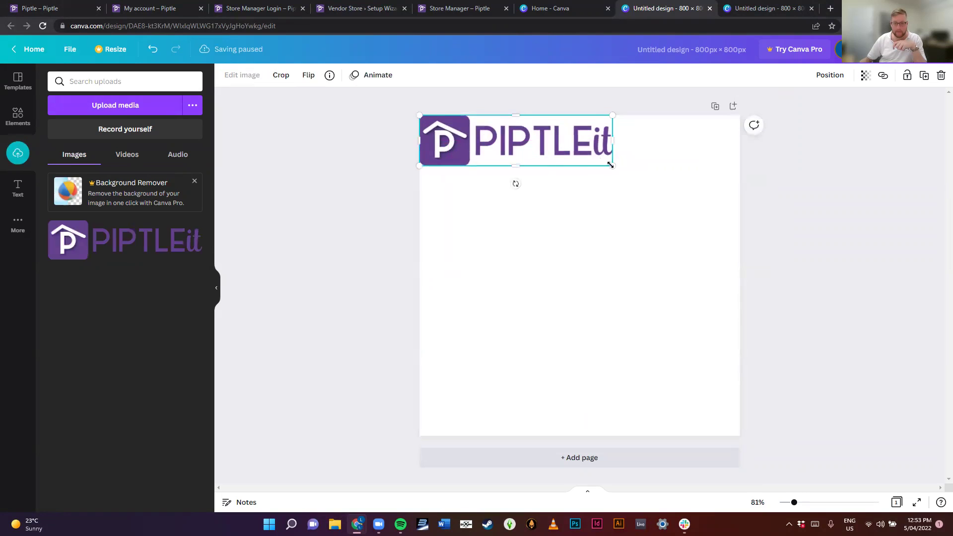
left_click_drag(619, 177, 716, 278)
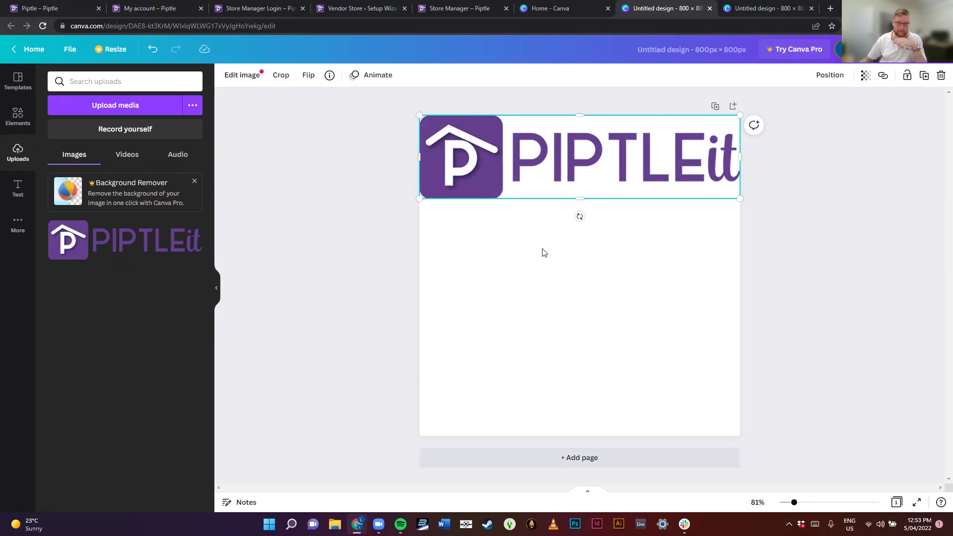
left_click(767, 7)
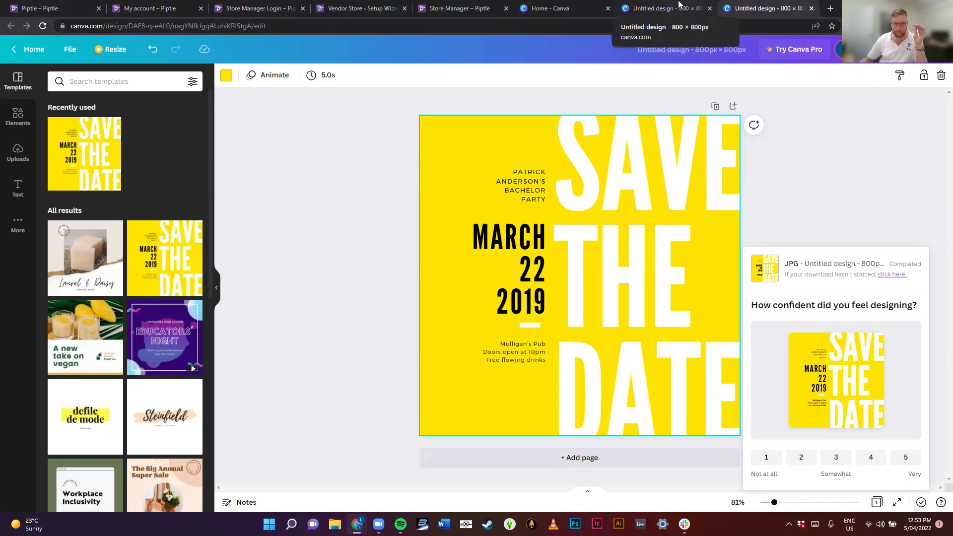
Step: Download the PIPTLEit logo design as an 800×800 JPG file
left_click(680, 4)
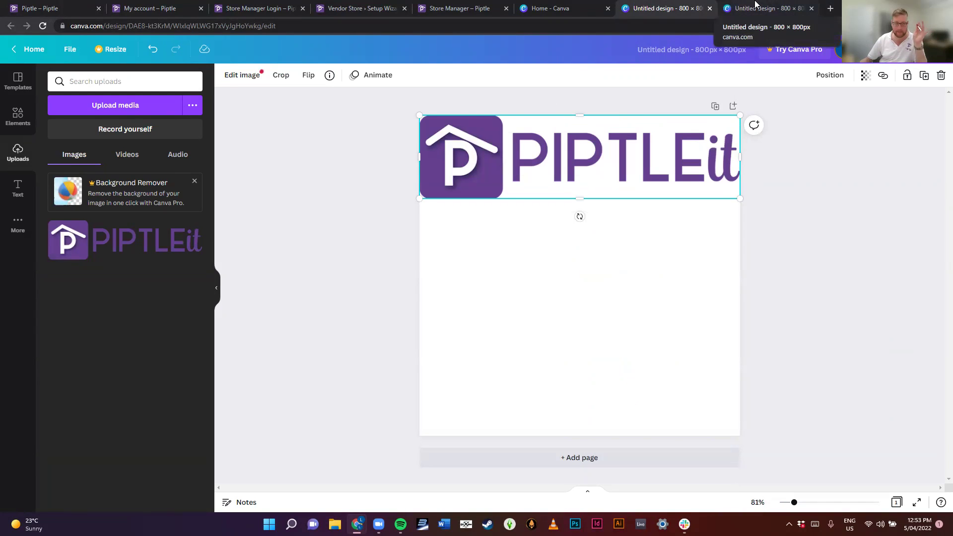
left_click(754, 5)
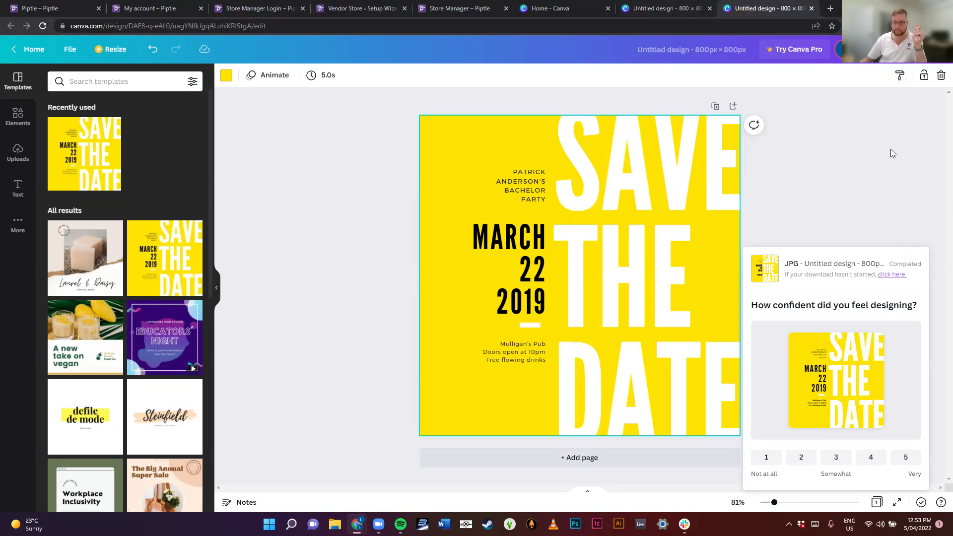
left_click(667, 6)
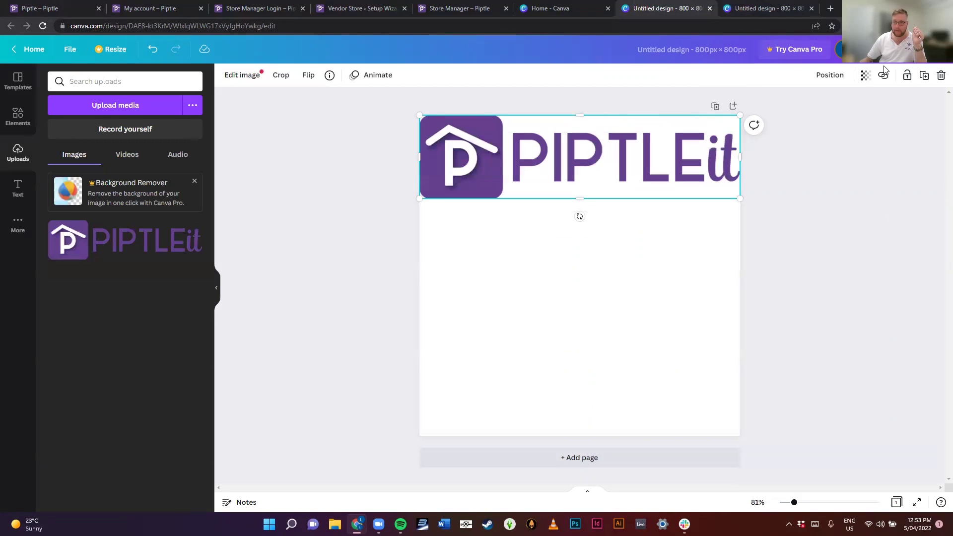
left_click(909, 49)
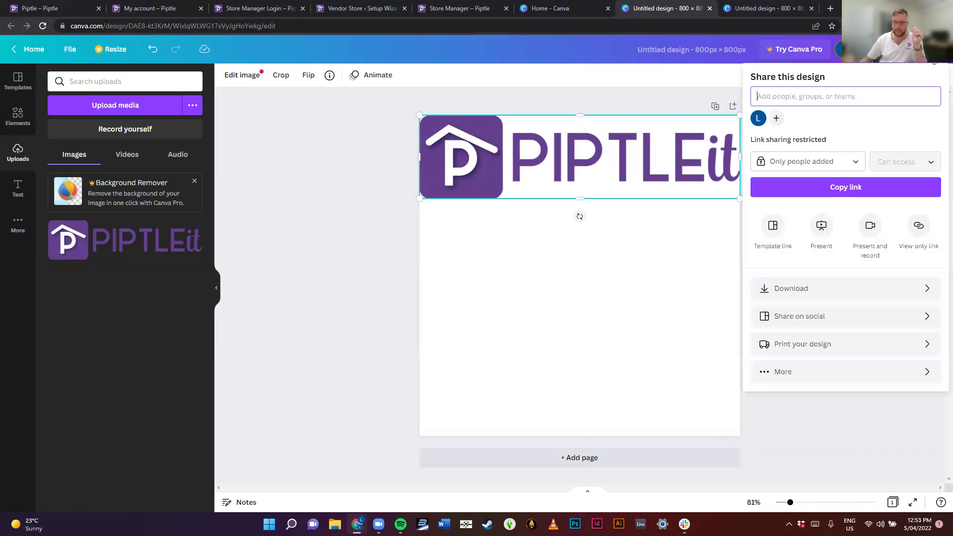
left_click(864, 291)
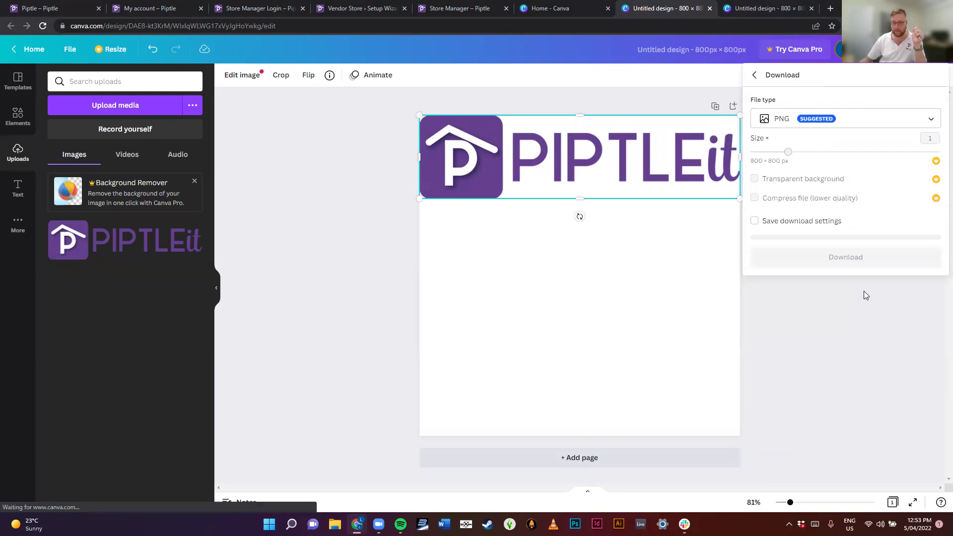
left_click(825, 122)
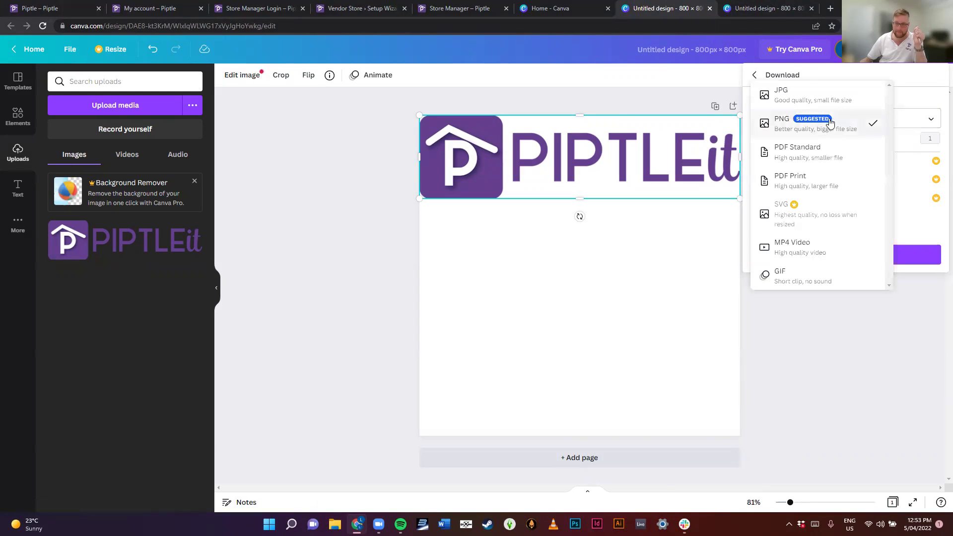
left_click(805, 97)
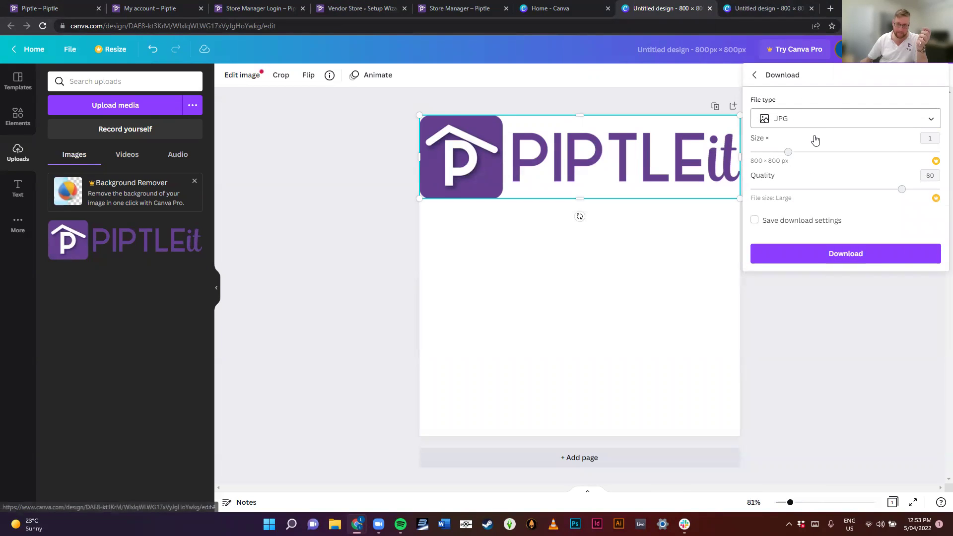
left_click(798, 256)
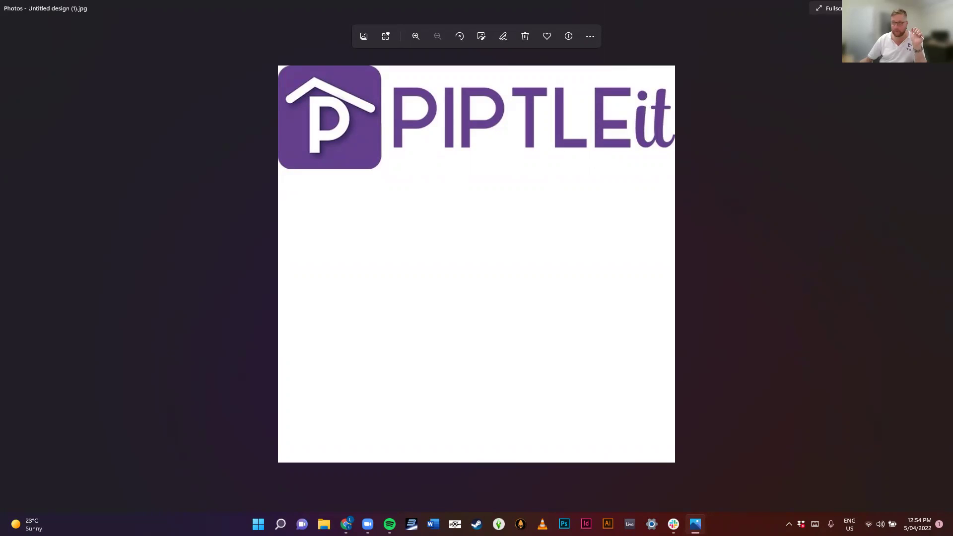
Step: Close both downloaded JPG previews in Photos to get back to Canva
key("alt+F4")
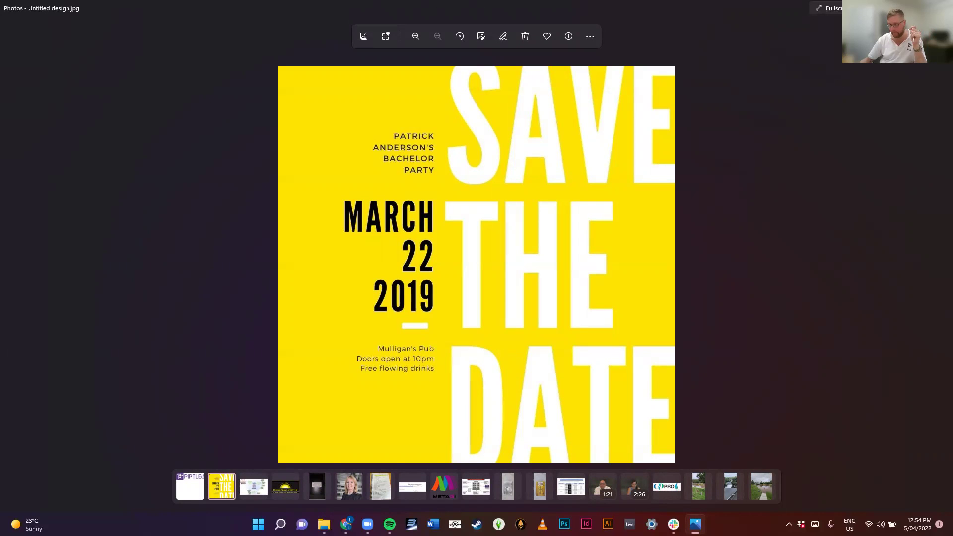
key("alt+F4")
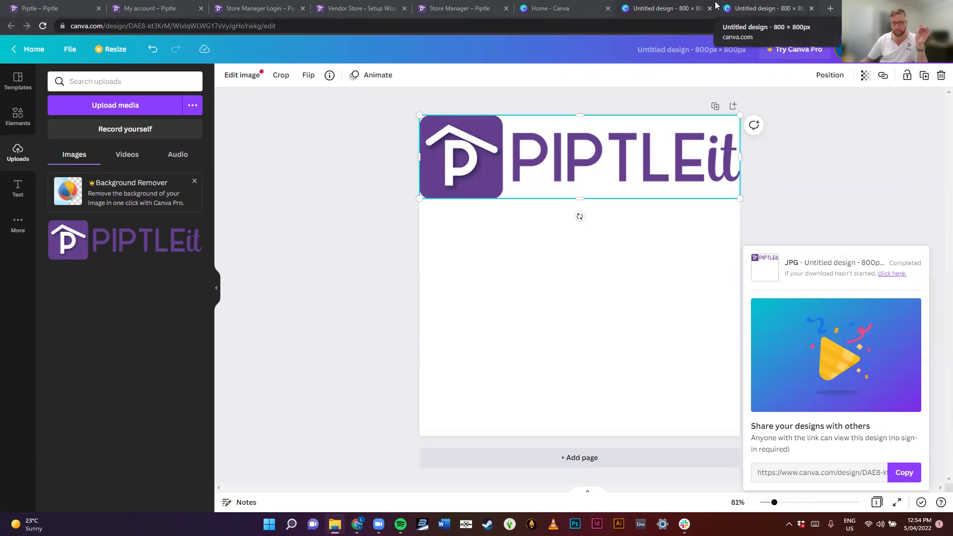
Step: On the new product form, upload Untitled design.jpg from the D: drive via Add Media
left_click(349, 5)
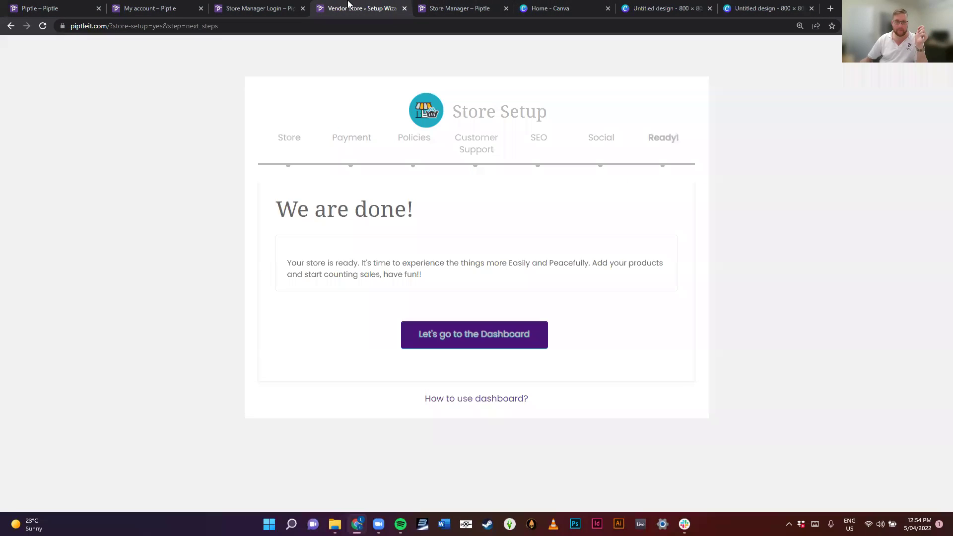
left_click(487, 5)
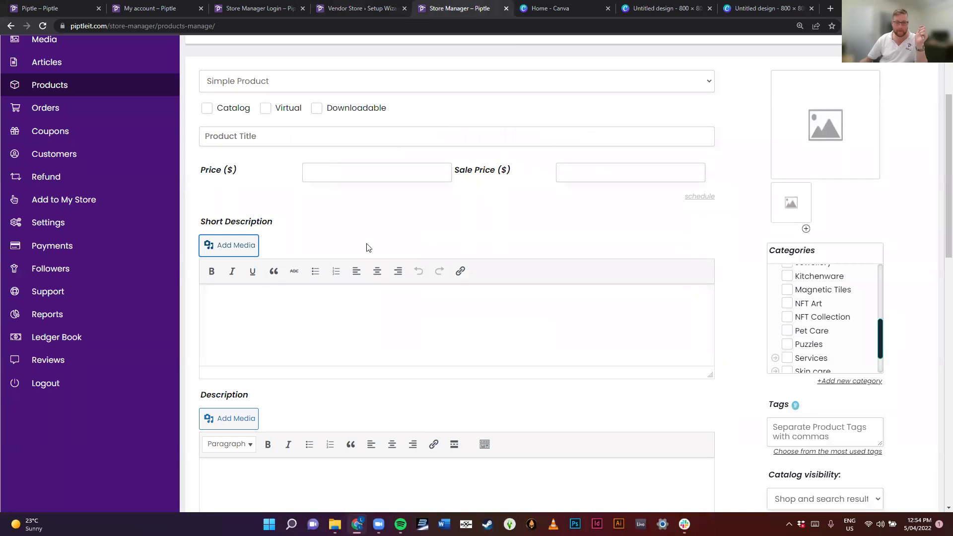
left_click(225, 252)
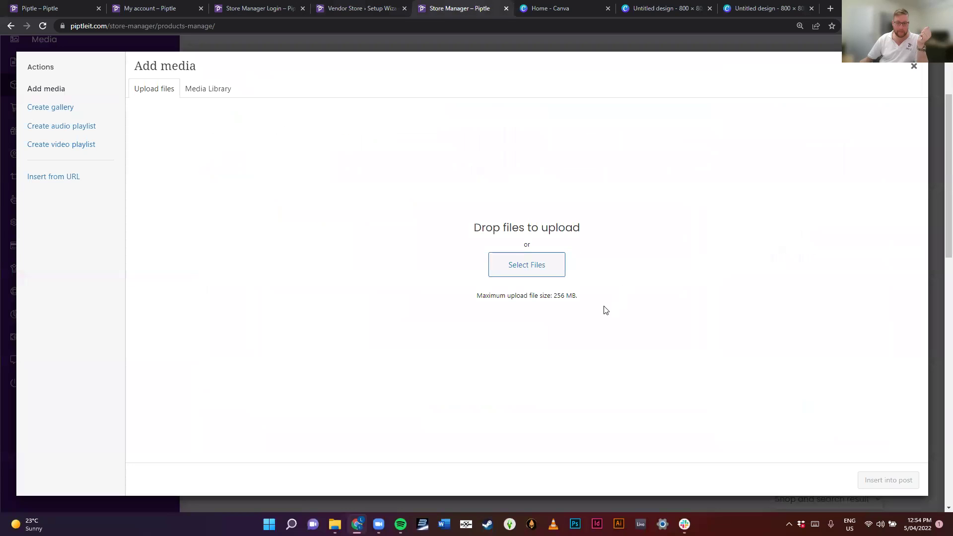
left_click(549, 273)
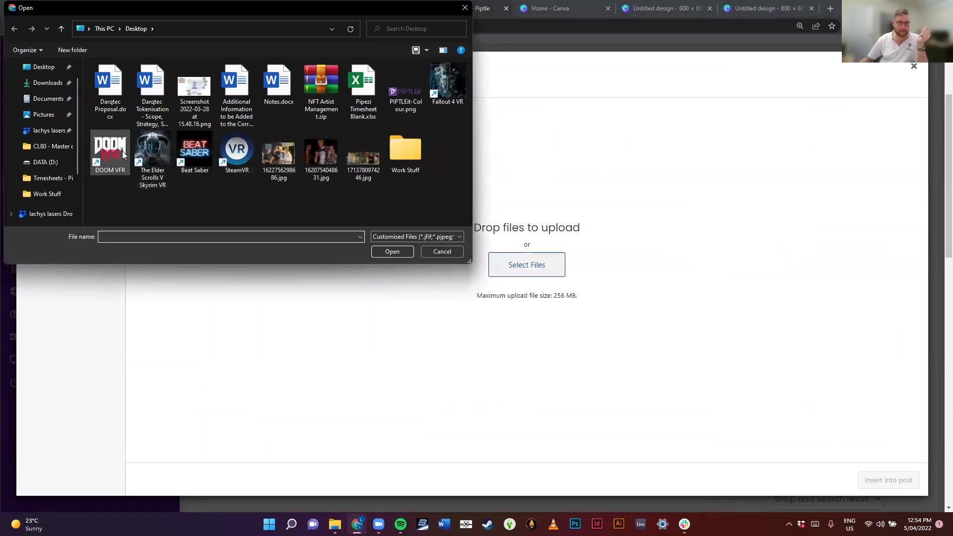
left_click(45, 162)
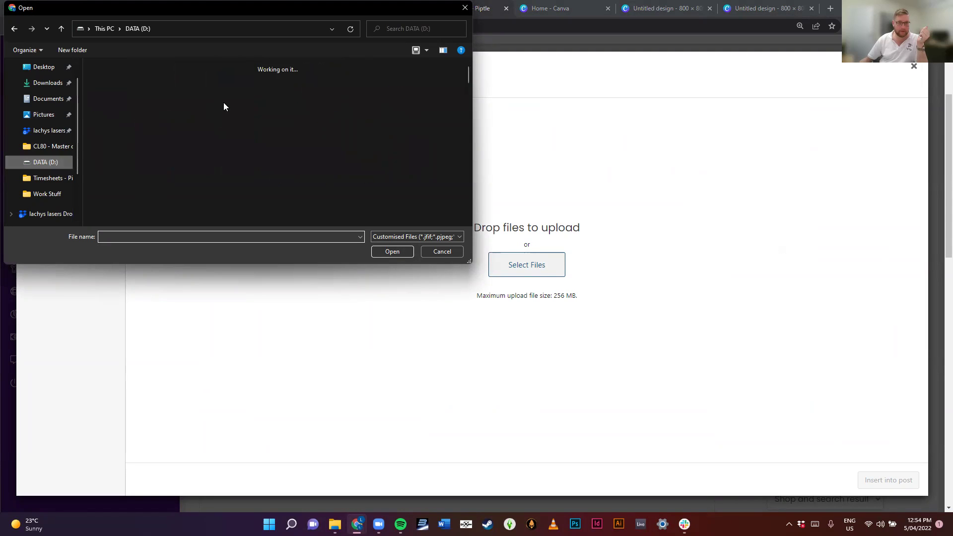
scroll(431, 150, "down", 5)
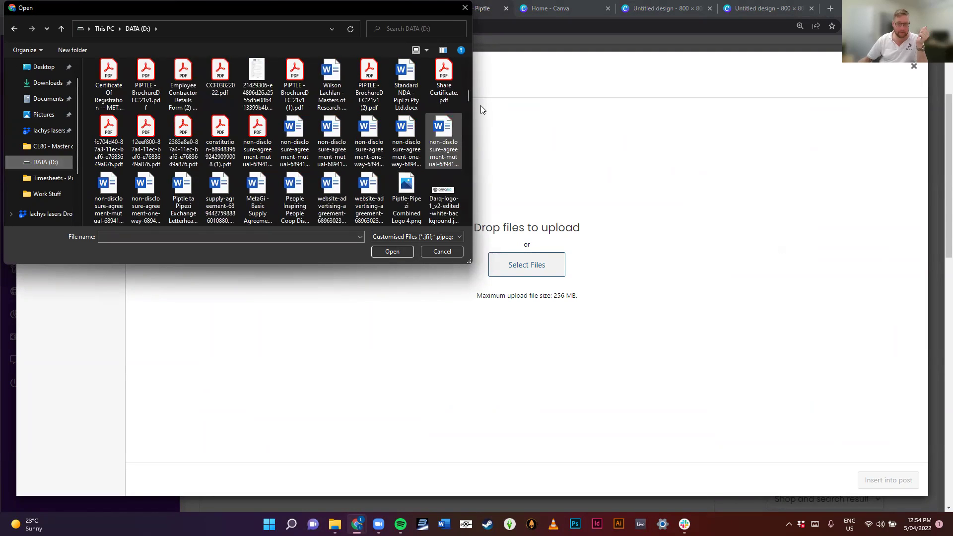
left_click_drag(467, 98, 471, 205)
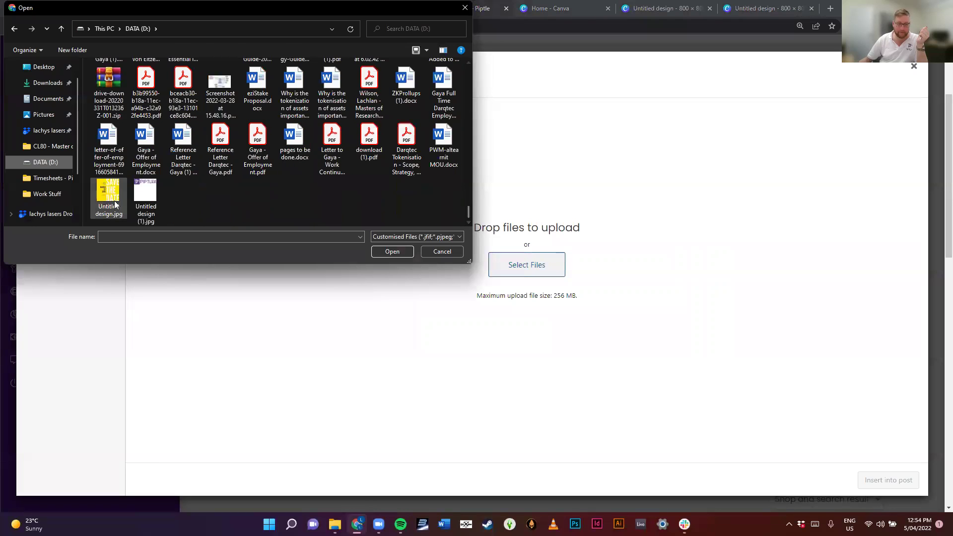
double_click(110, 197)
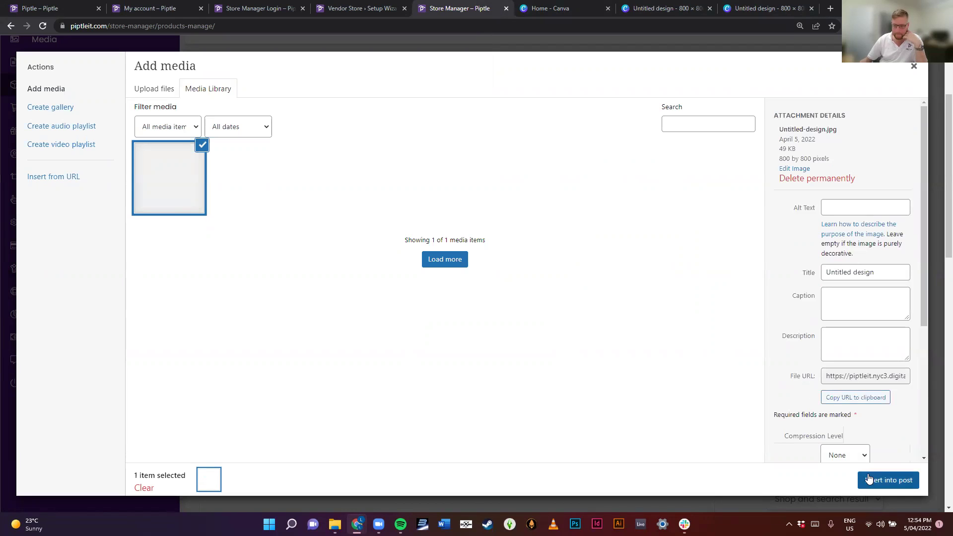
Step: Insert the uploaded Untitled design.jpg image into the product's short description
left_click(884, 481)
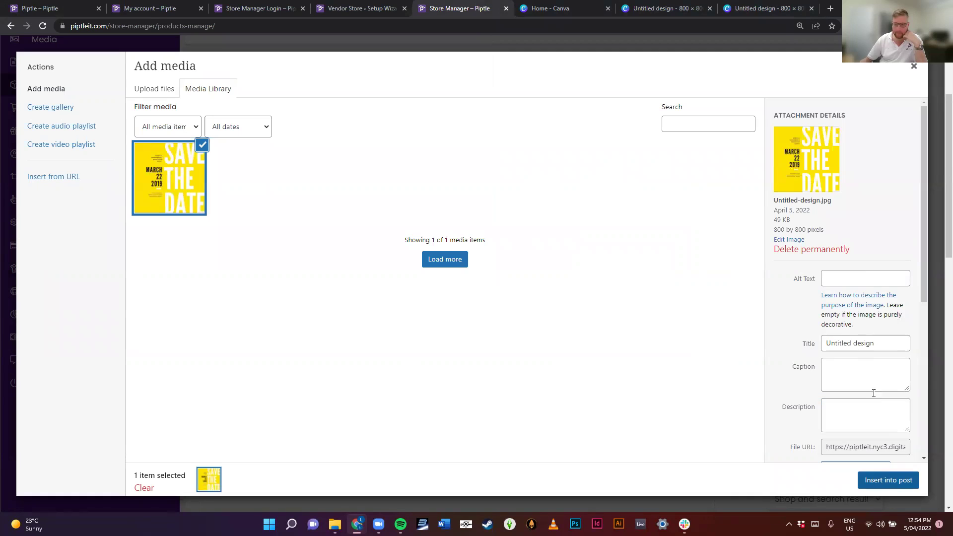
left_click_drag(891, 344, 799, 354)
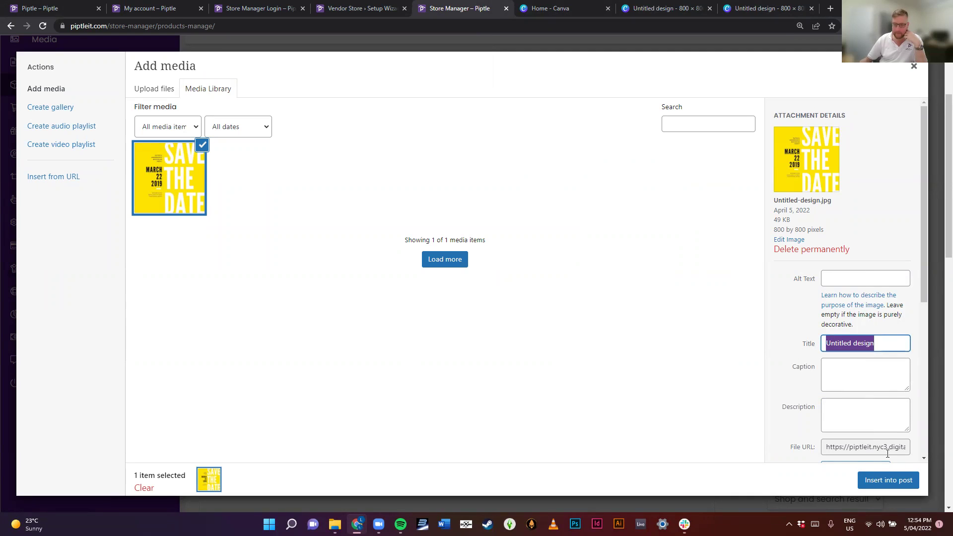
scroll(874, 397, "down", 4)
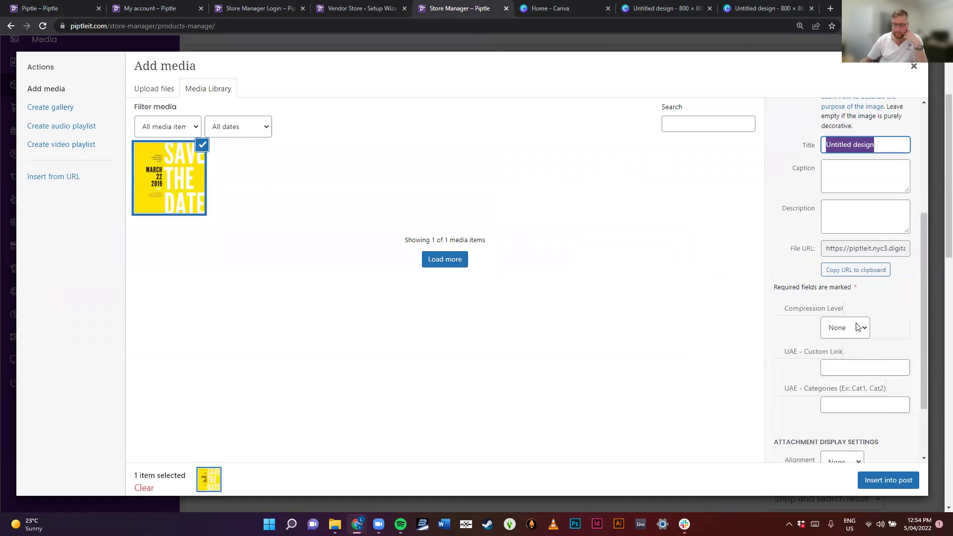
scroll(820, 361, "down", 2)
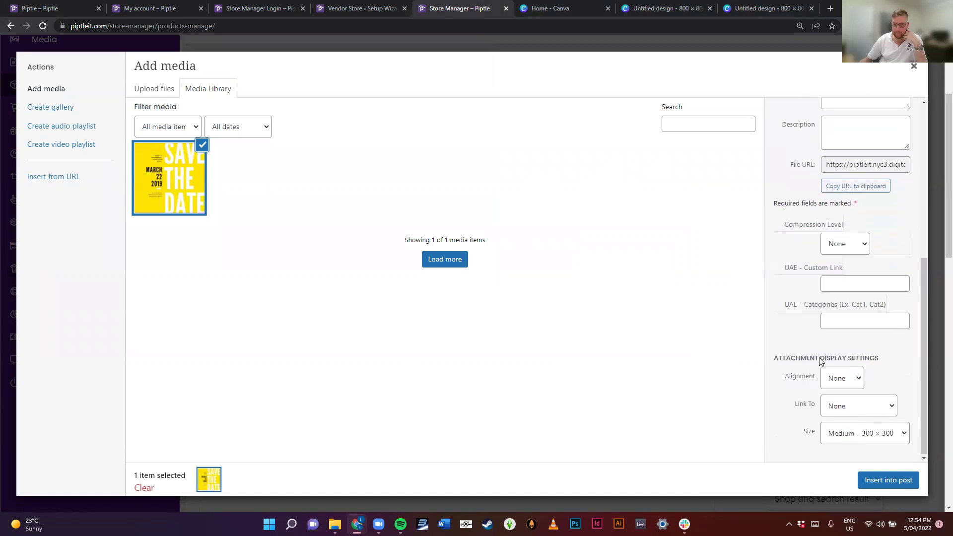
left_click(878, 480)
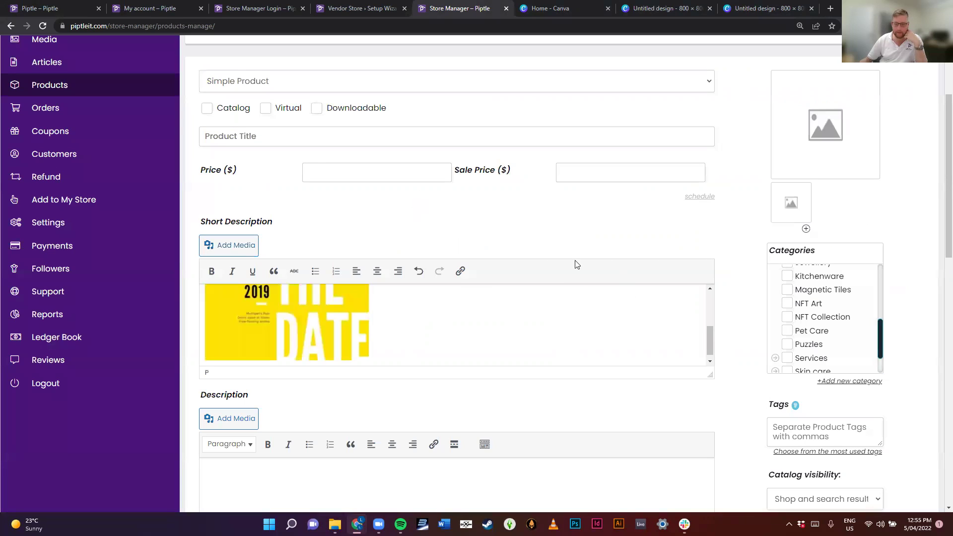
scroll(255, 398, "down", 3)
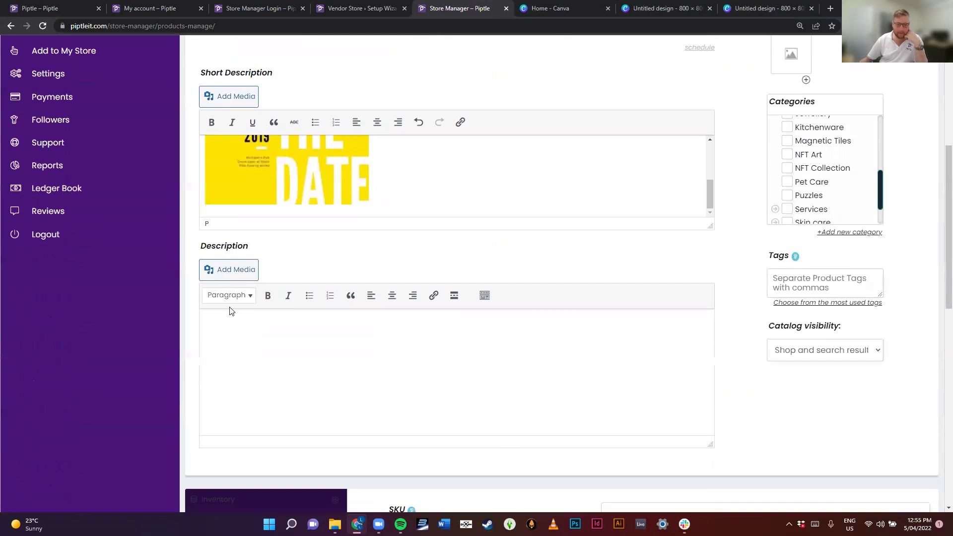
scroll(439, 248, "down", 3)
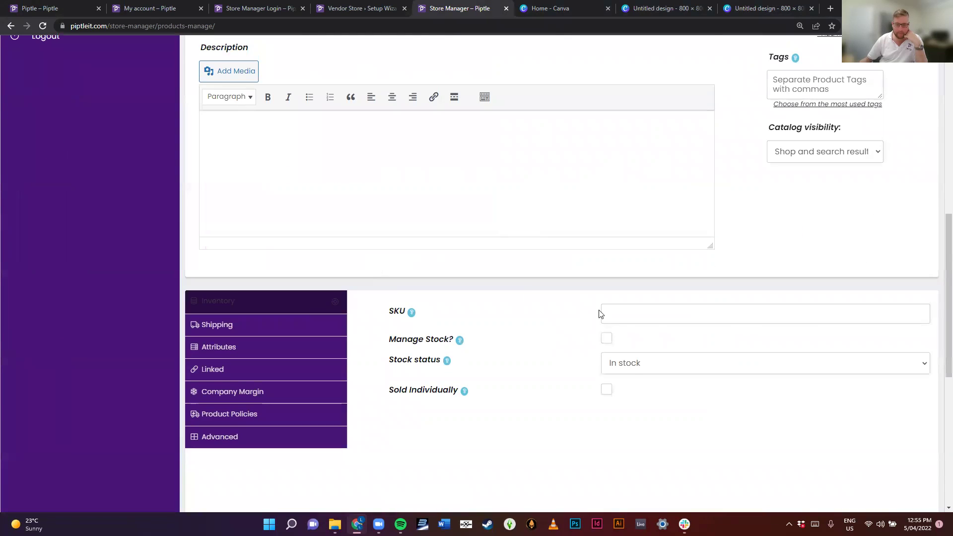
scroll(634, 332, "down", 4)
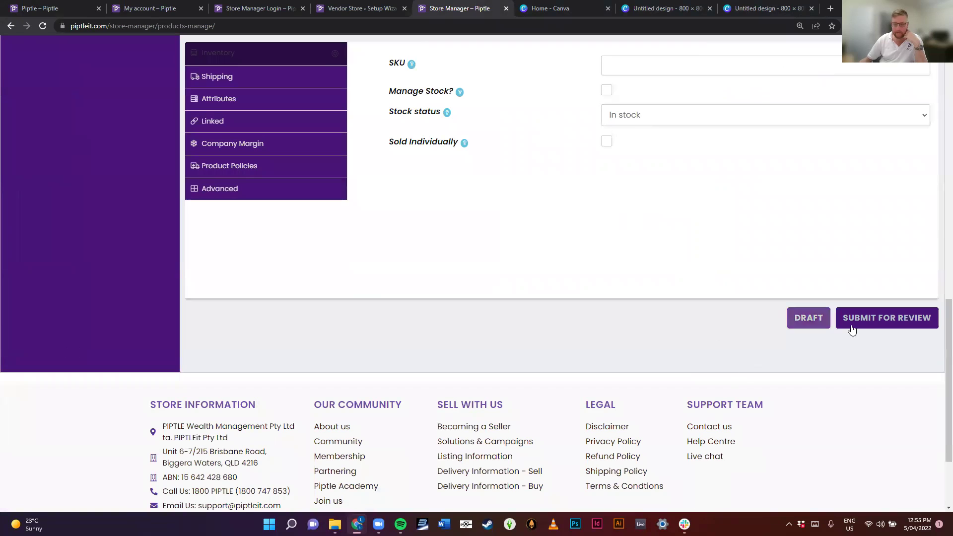
scroll(615, 266, "up", 6)
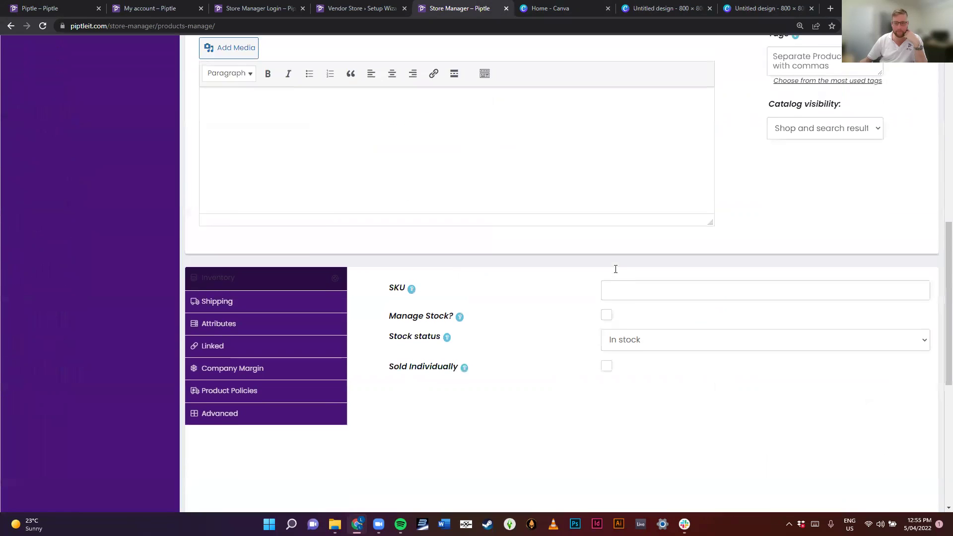
scroll(636, 280, "up", 7)
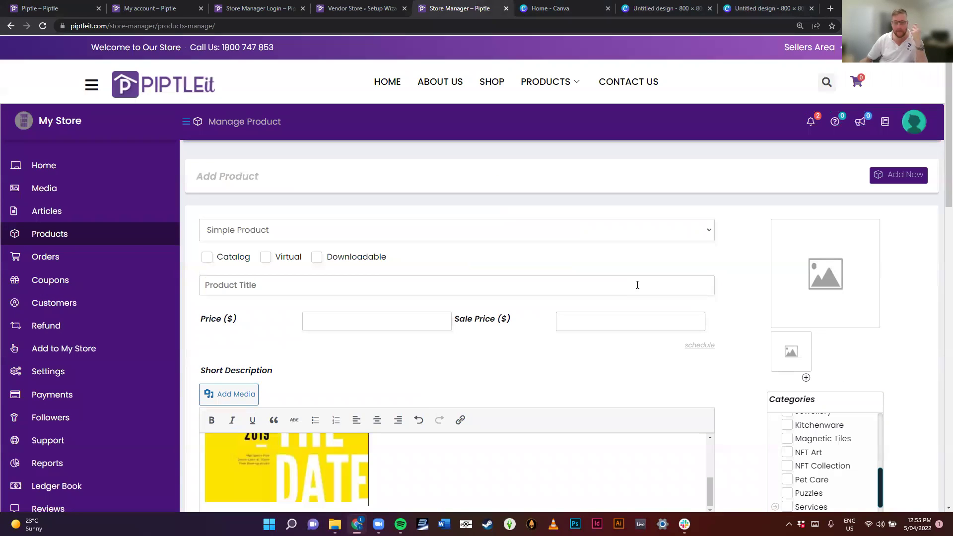